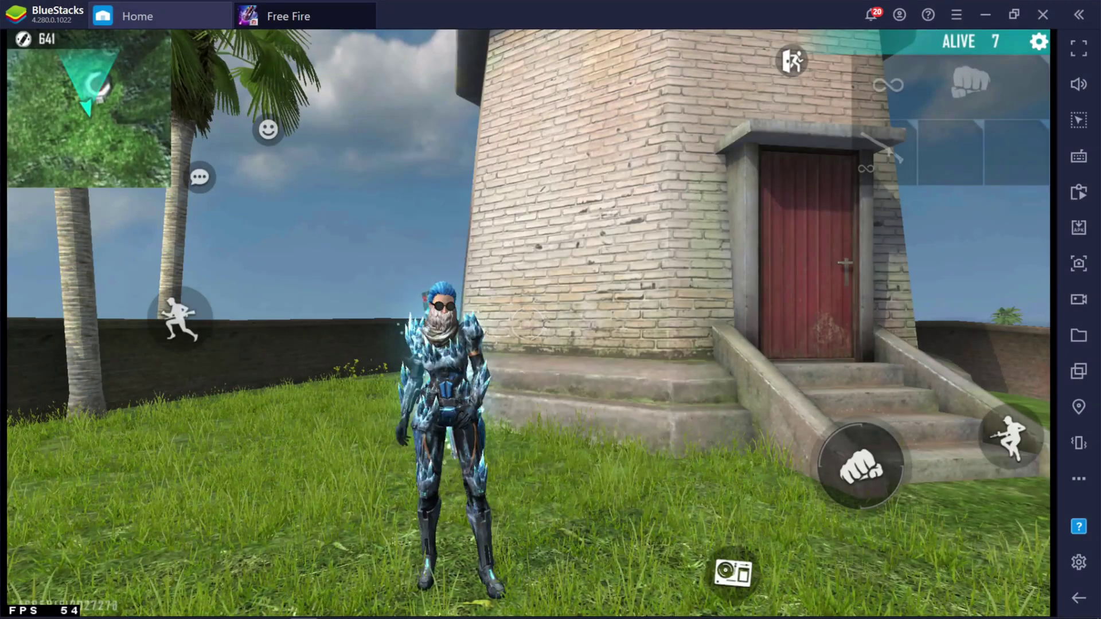
# Preview the in-game emote wheel around the character with the B key
pyautogui.press('b')
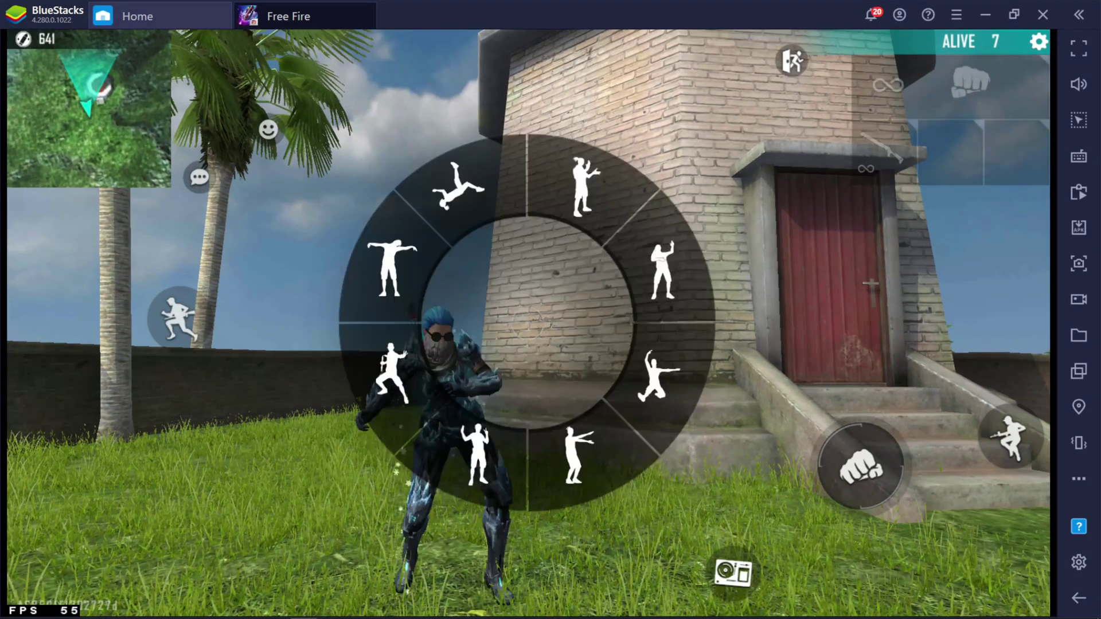
pyautogui.press('b')
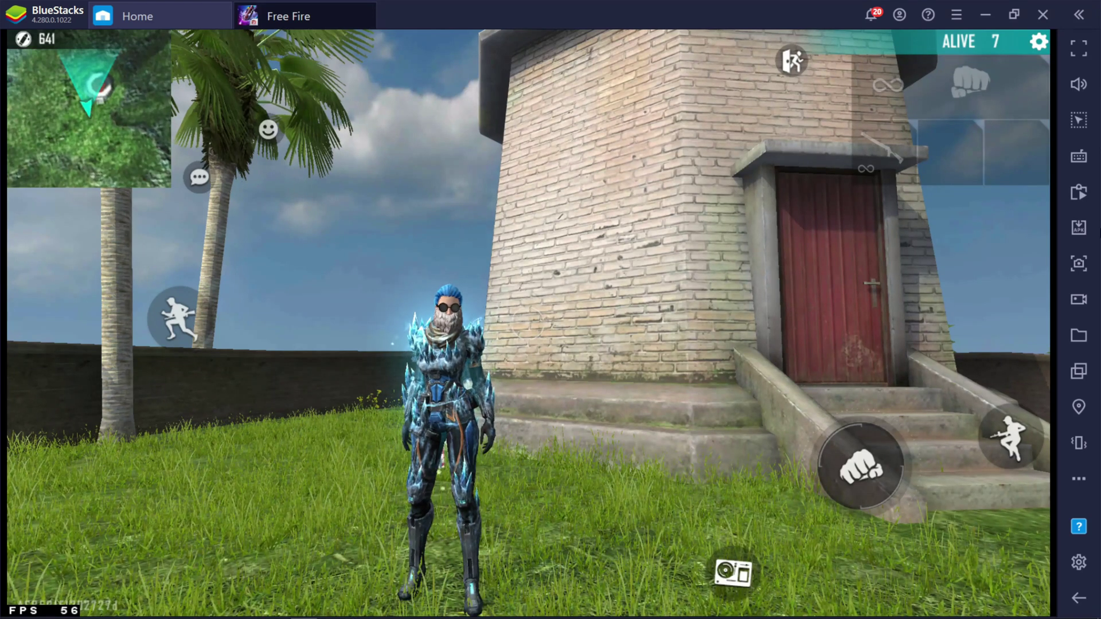
# In the advanced controls editor, place a Script control near the top of the game view
pyautogui.click(1077, 159)
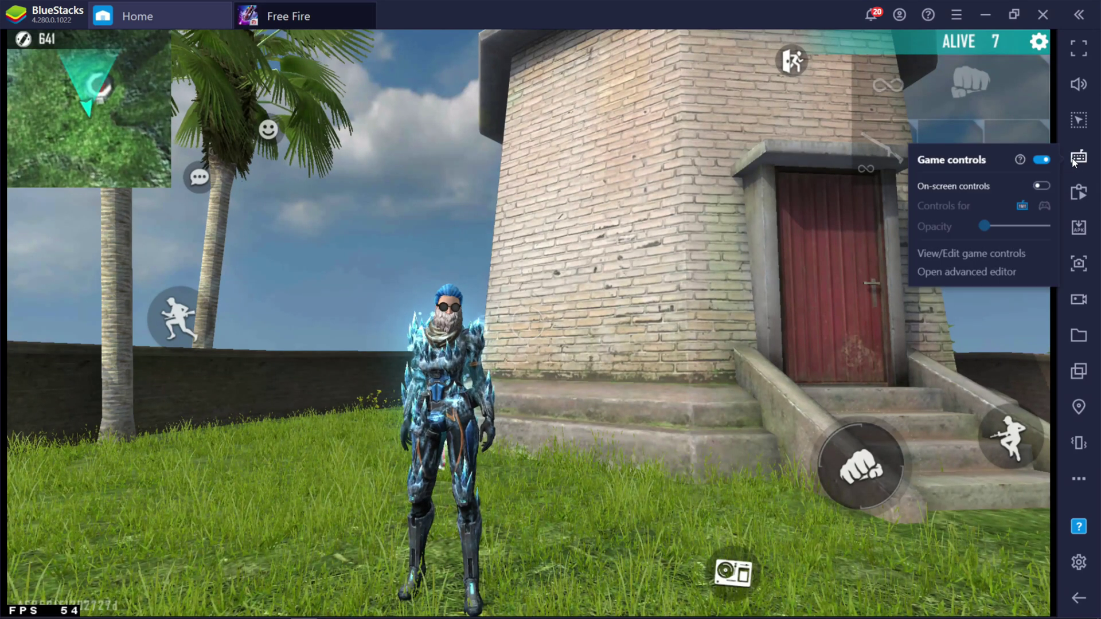
pyautogui.click(949, 274)
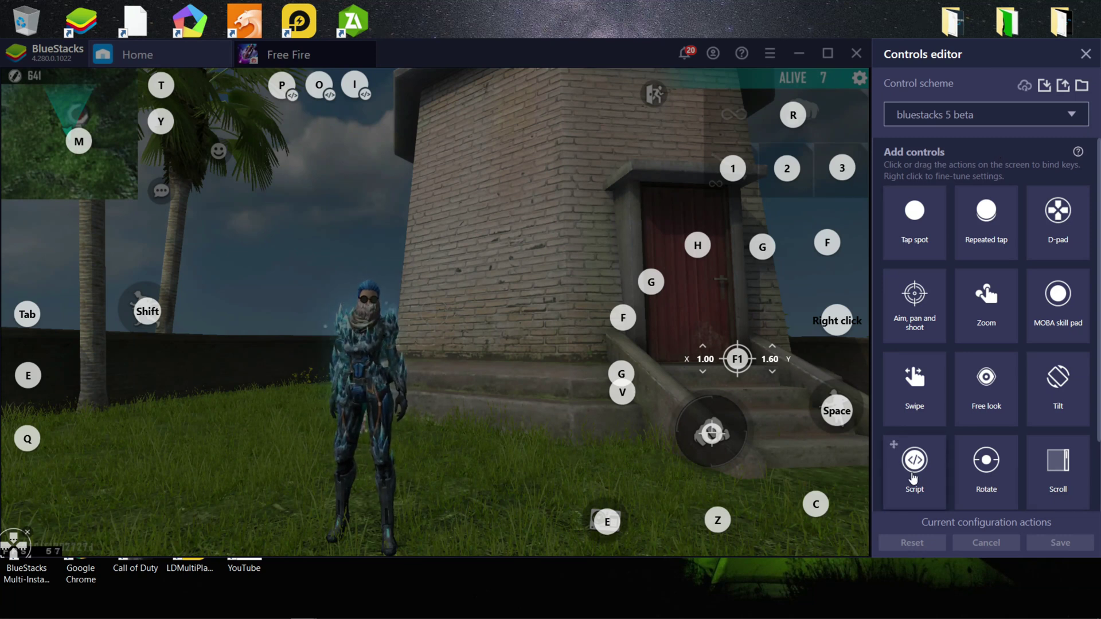
pyautogui.moveTo(918, 482)
pyautogui.mouseDown()
pyautogui.moveTo(839, 374)
pyautogui.moveTo(397, 92)
pyautogui.mouseUp()
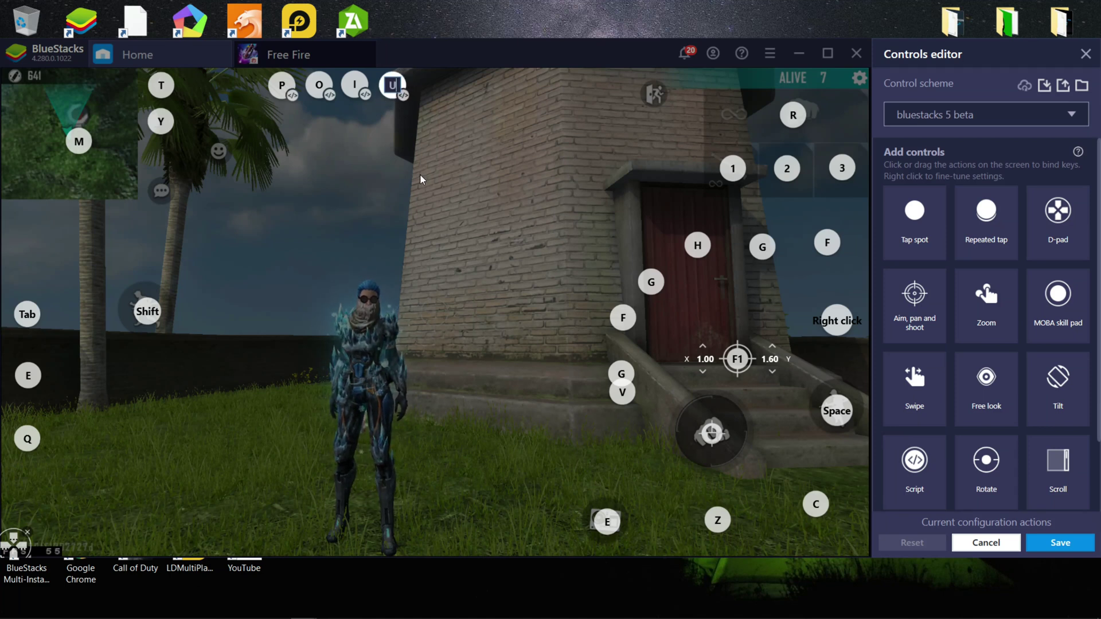
pyautogui.moveTo(393, 86)
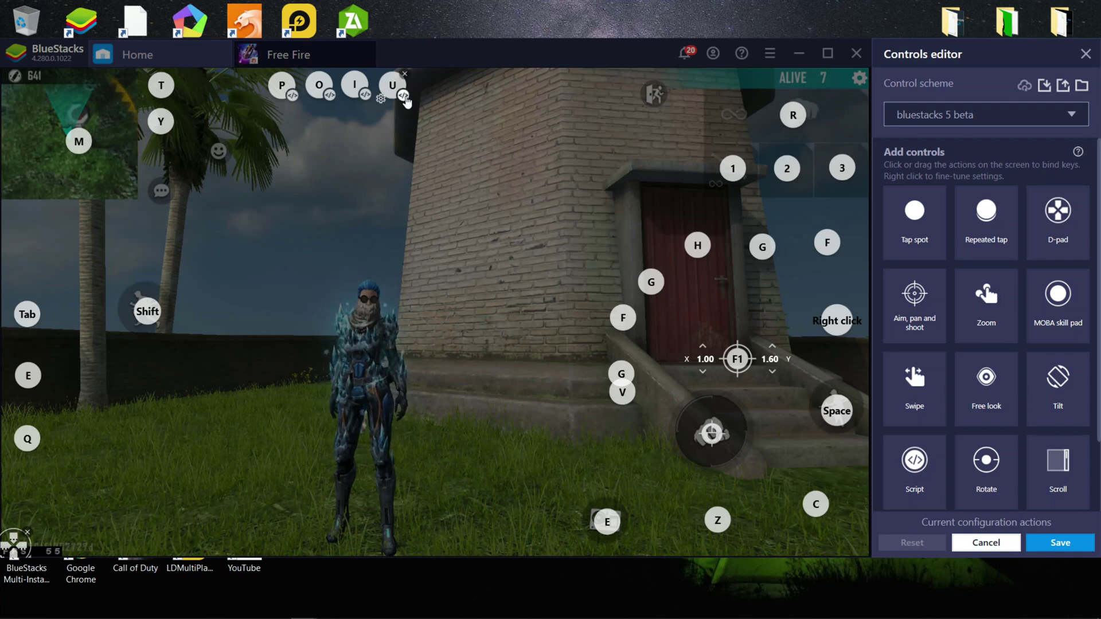
# Write the script's first line: a tap at the emote button's coordinates
pyautogui.click(403, 96)
pyautogui.click(902, 129)
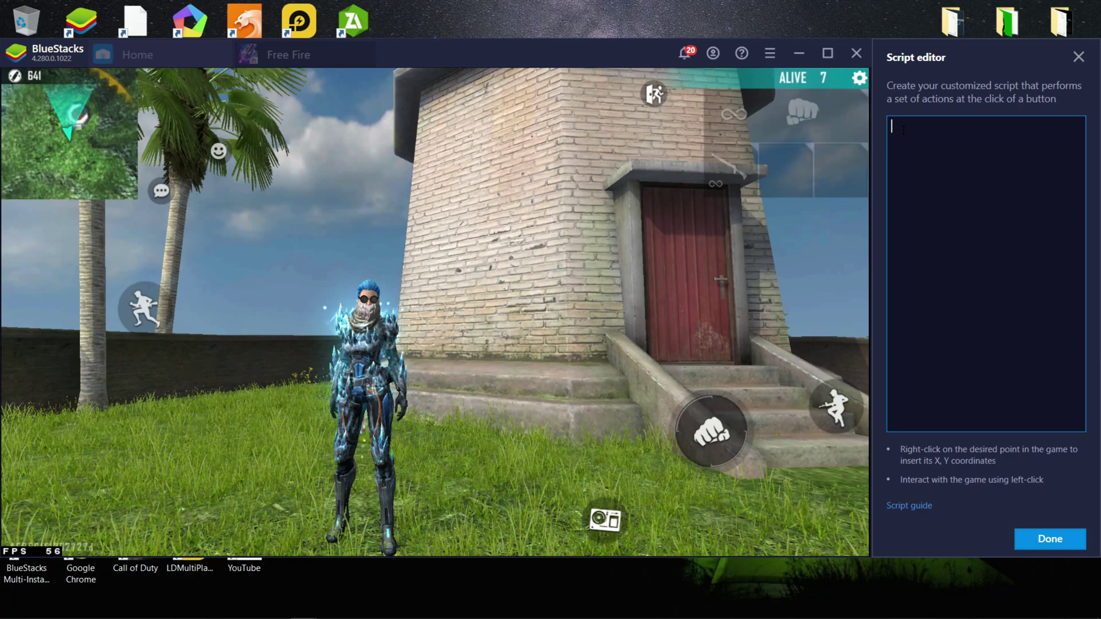
pyautogui.write('tap')
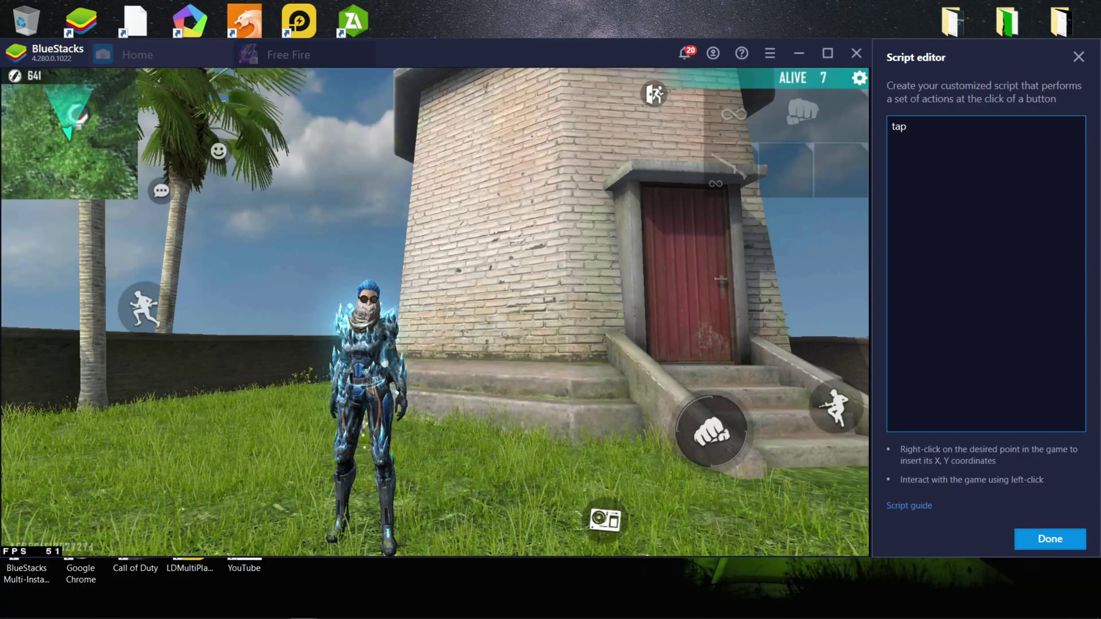
pyautogui.click(222, 158)
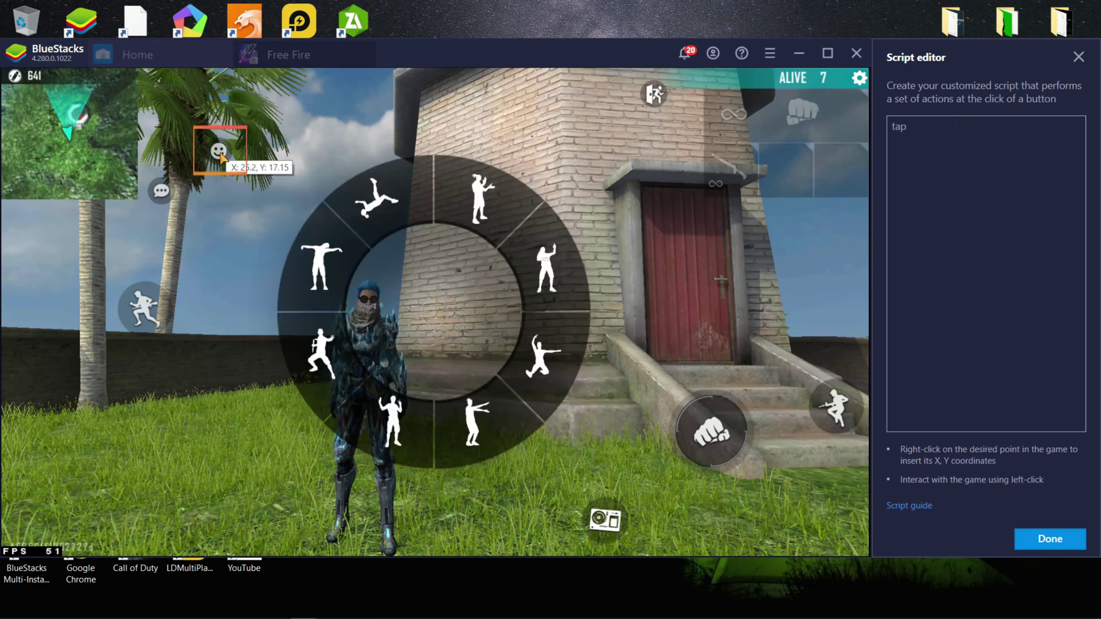
pyautogui.rightClick(222, 159)
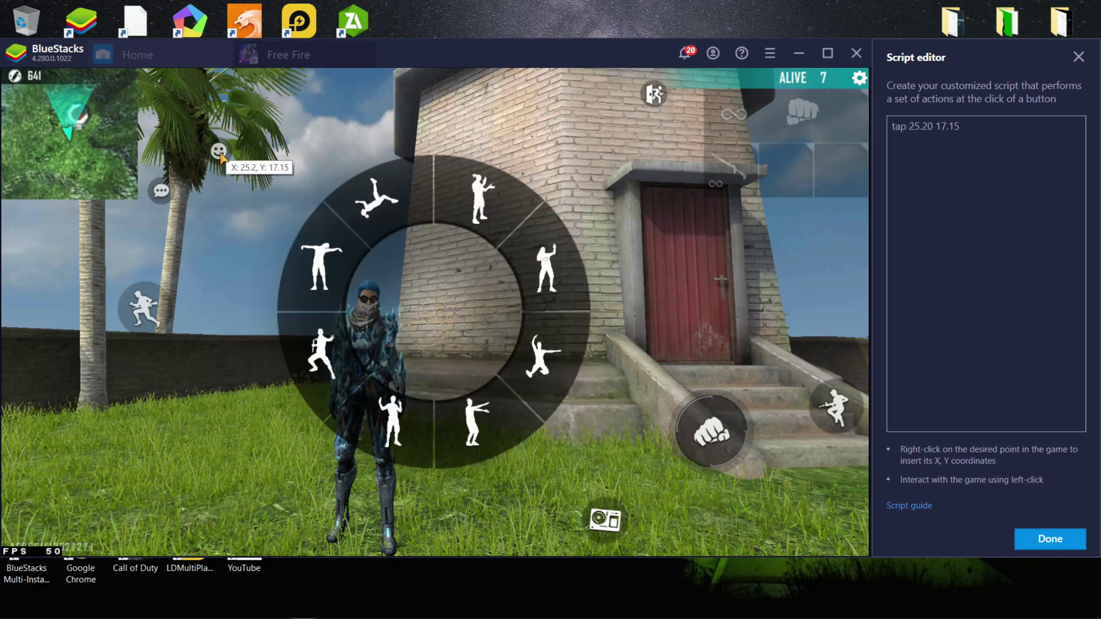
# Add a wait of 25 and a second tap at an emote's coordinates
pyautogui.click(974, 127)
pyautogui.write('wai')
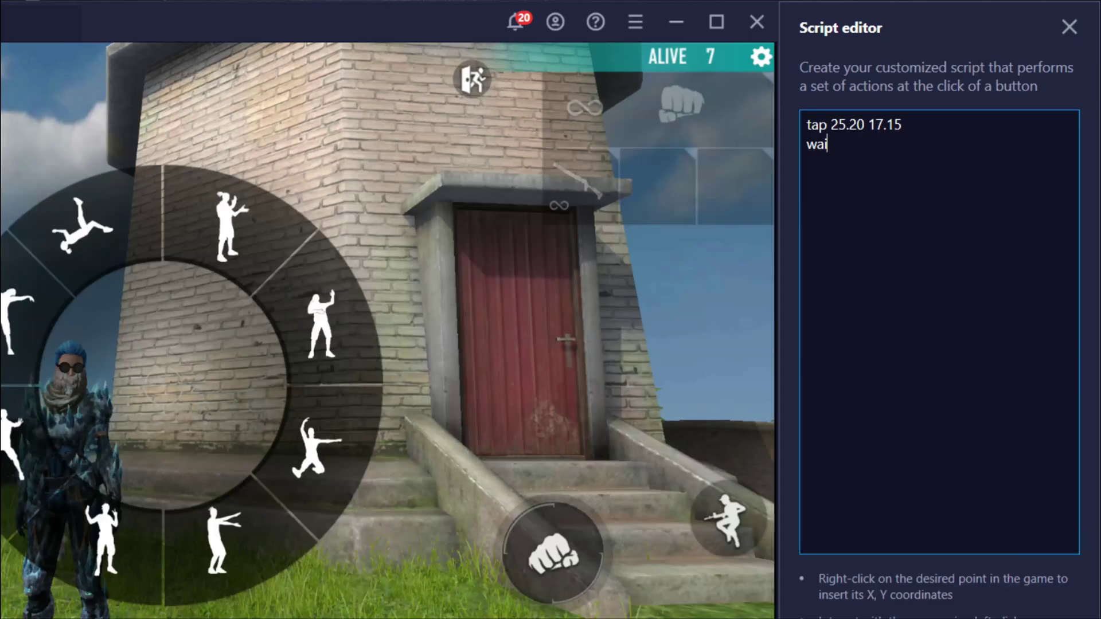
pyautogui.write('t')
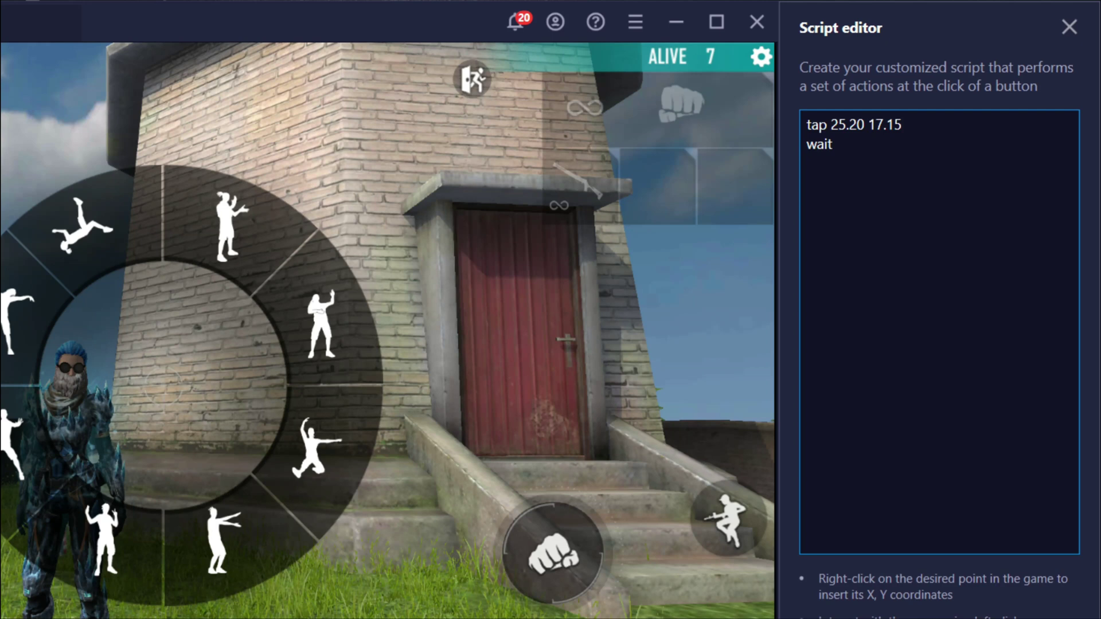
pyautogui.write(' 23')
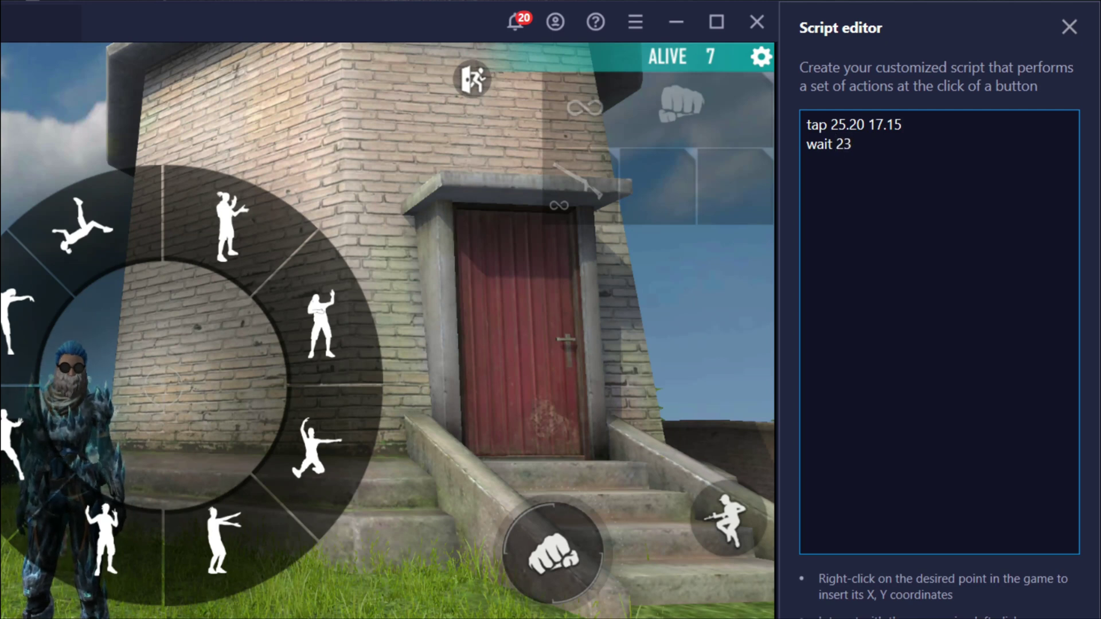
pyautogui.press('BackSpace')
pyautogui.write('5')
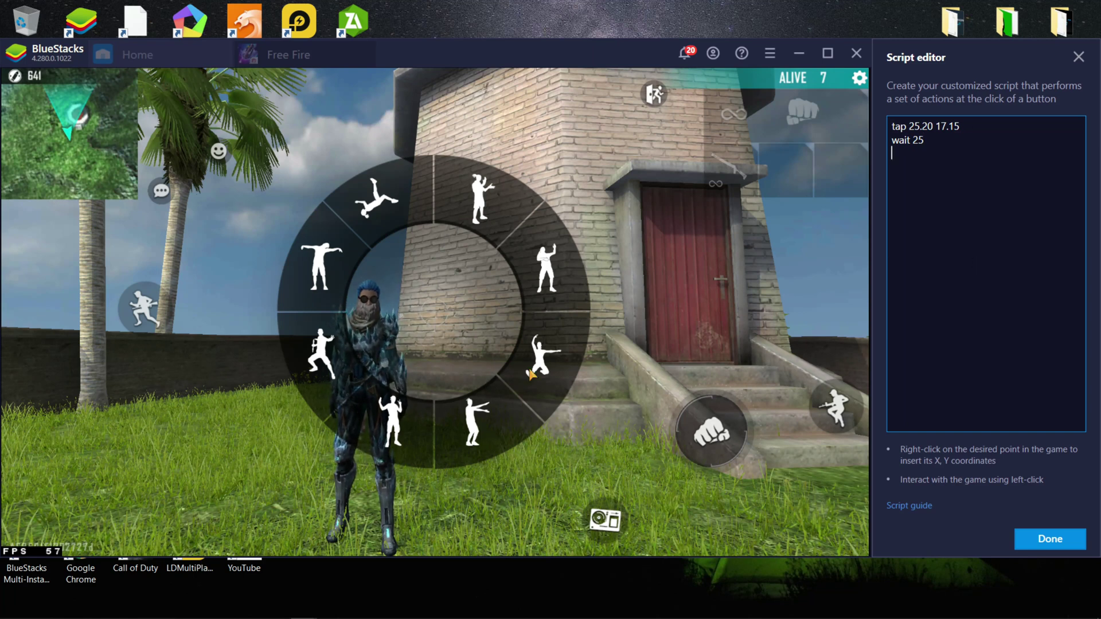
pyautogui.press('Return')
pyautogui.write('tap')
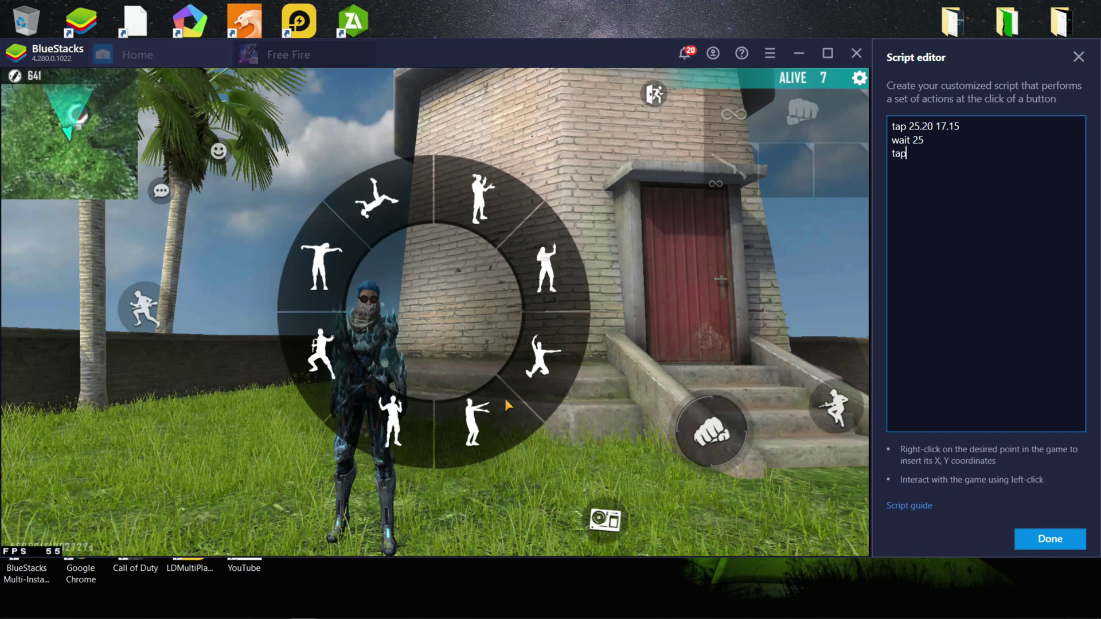
pyautogui.rightClick(481, 418)
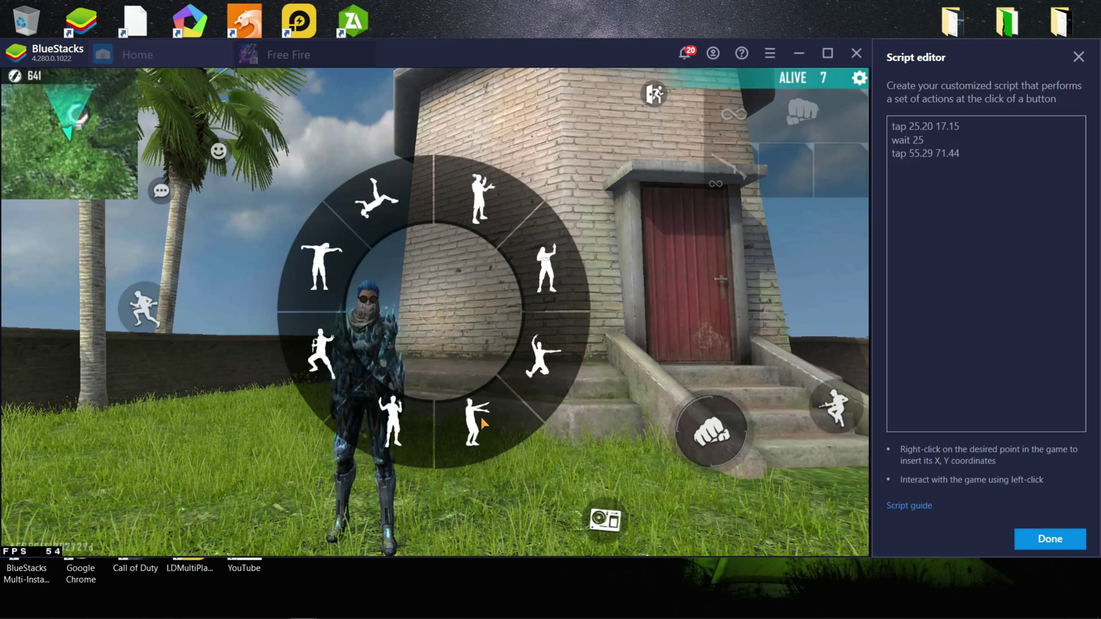
# Finish the script, save the control scheme, and close the controls editor
pyautogui.click(1063, 548)
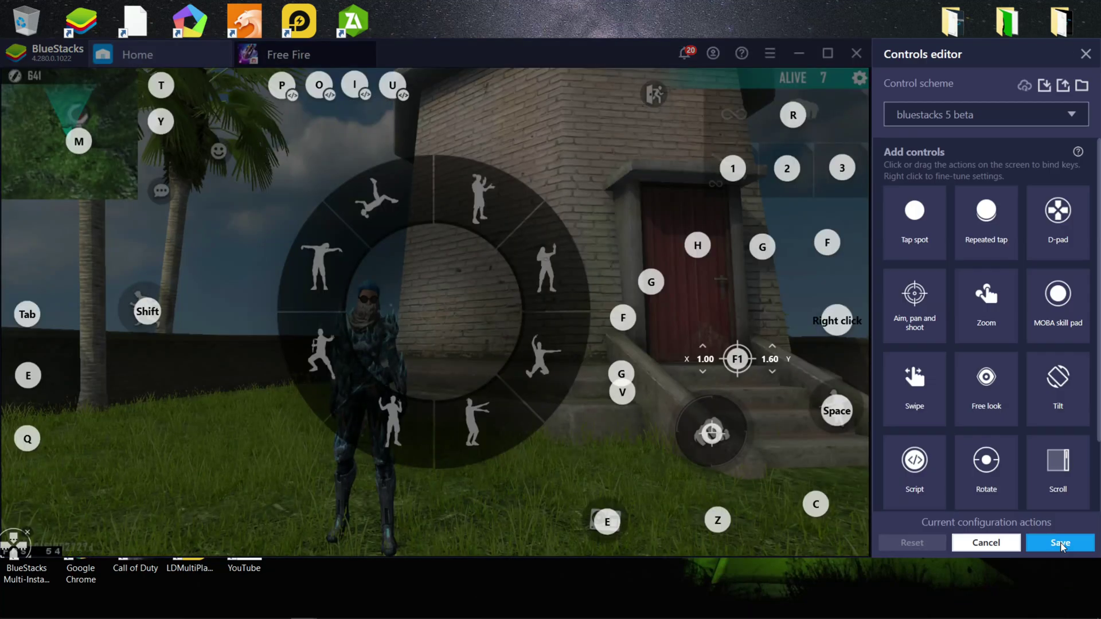
pyautogui.click(1061, 545)
pyautogui.click(1086, 54)
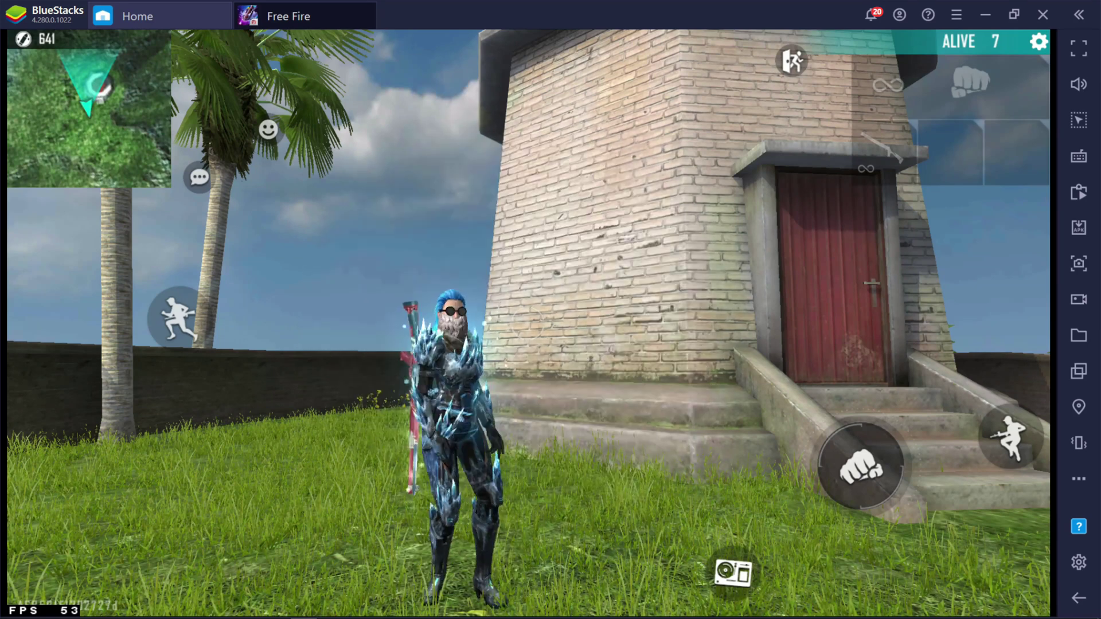
# Test the tap-wait-tap emote script by triggering it six times in game
pyautogui.press('b')
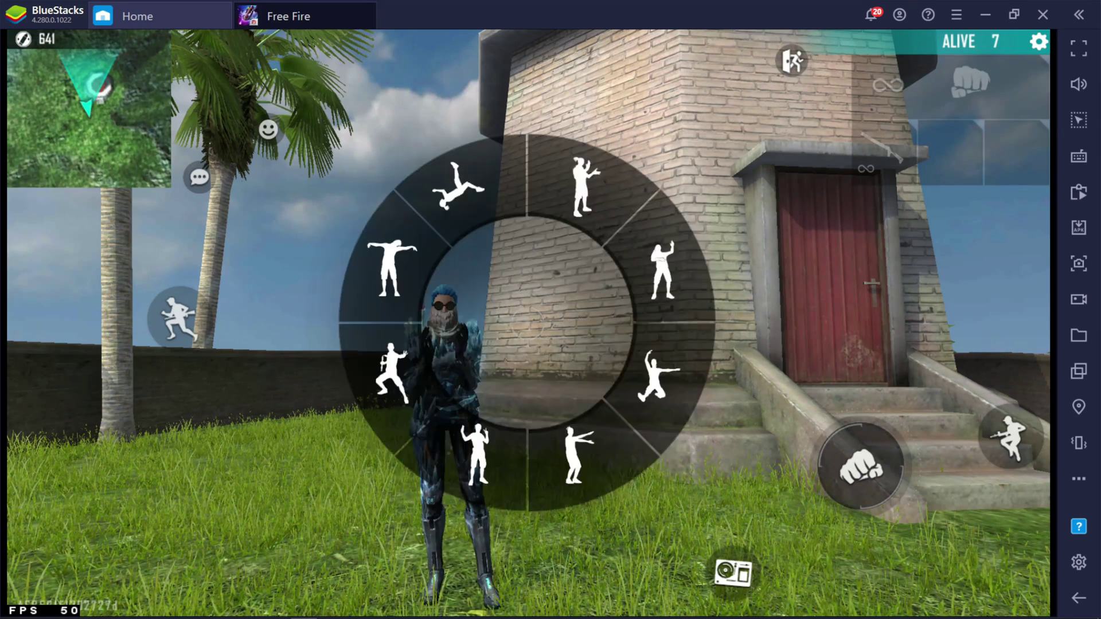
pyautogui.press('b')
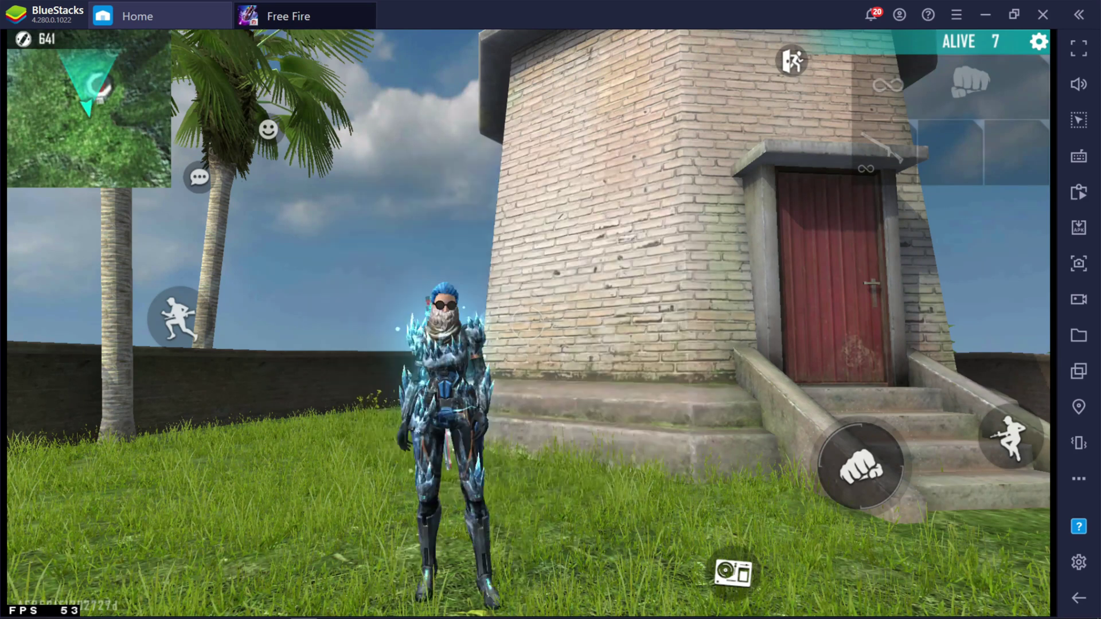
pyautogui.press('b')
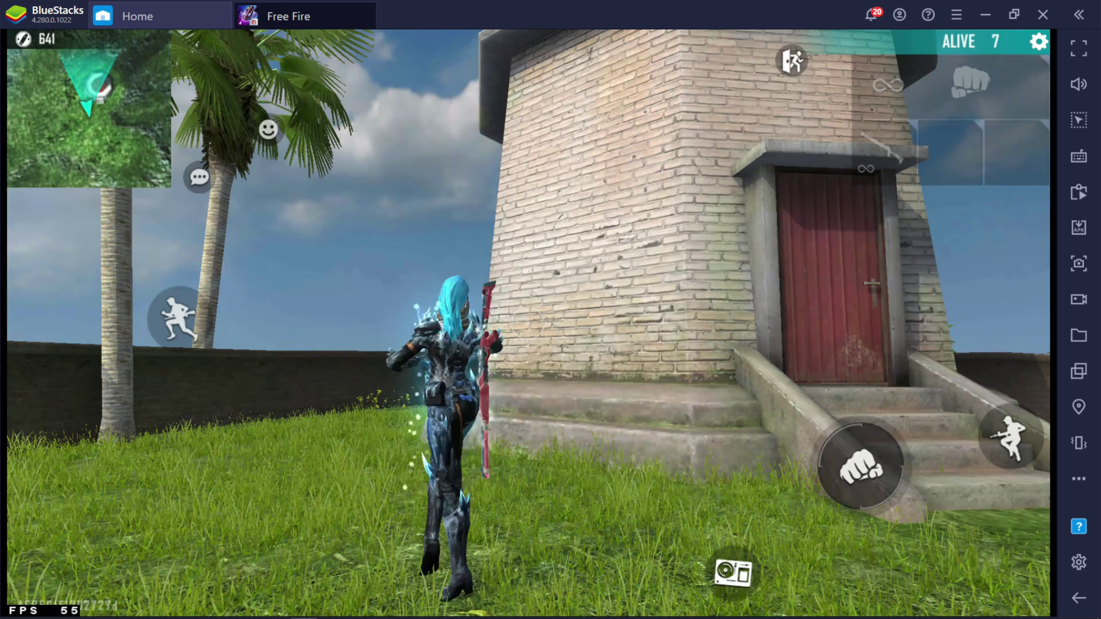
pyautogui.press('b')
pyautogui.press('b')
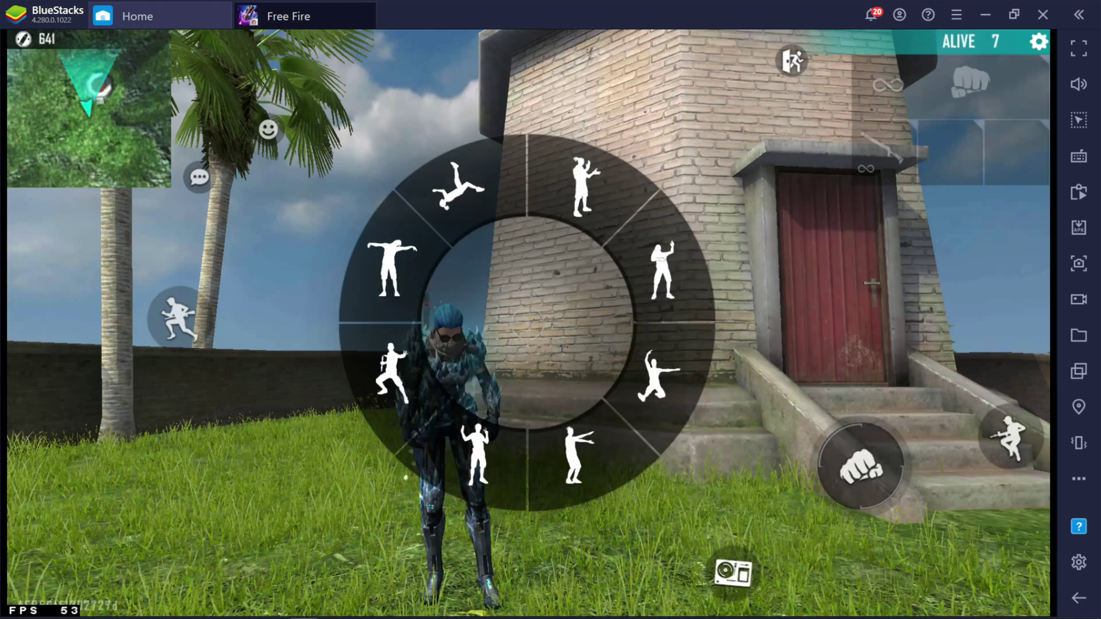
pyautogui.press('b')
pyautogui.press('b')
pyautogui.press('b')
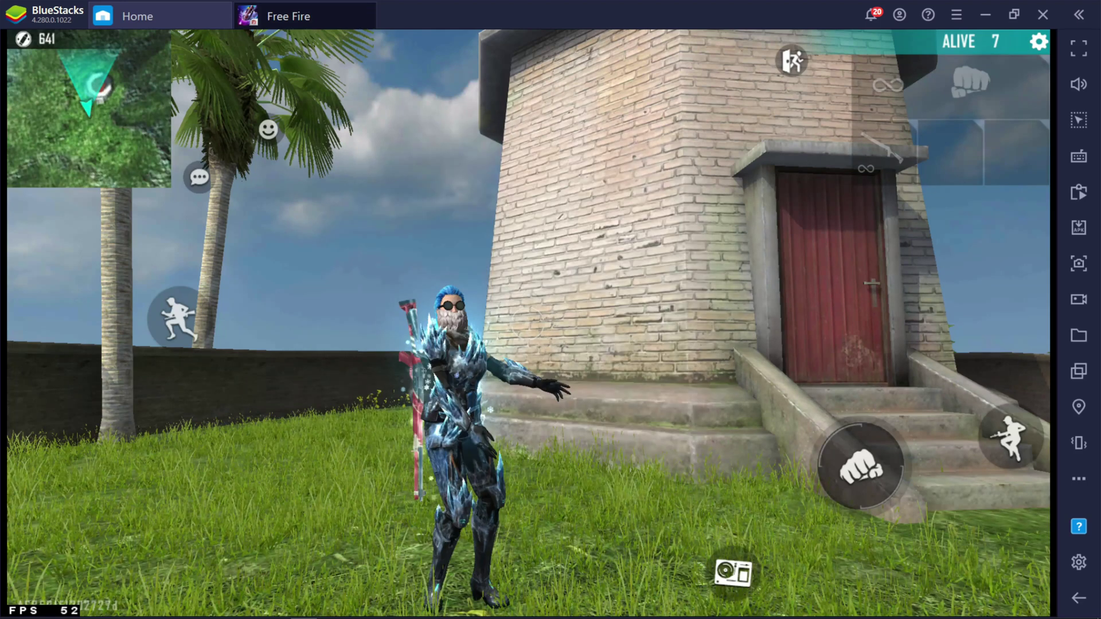
# Trigger the emote script twice more so the character emotes again
pyautogui.press('b')
pyautogui.press('b')
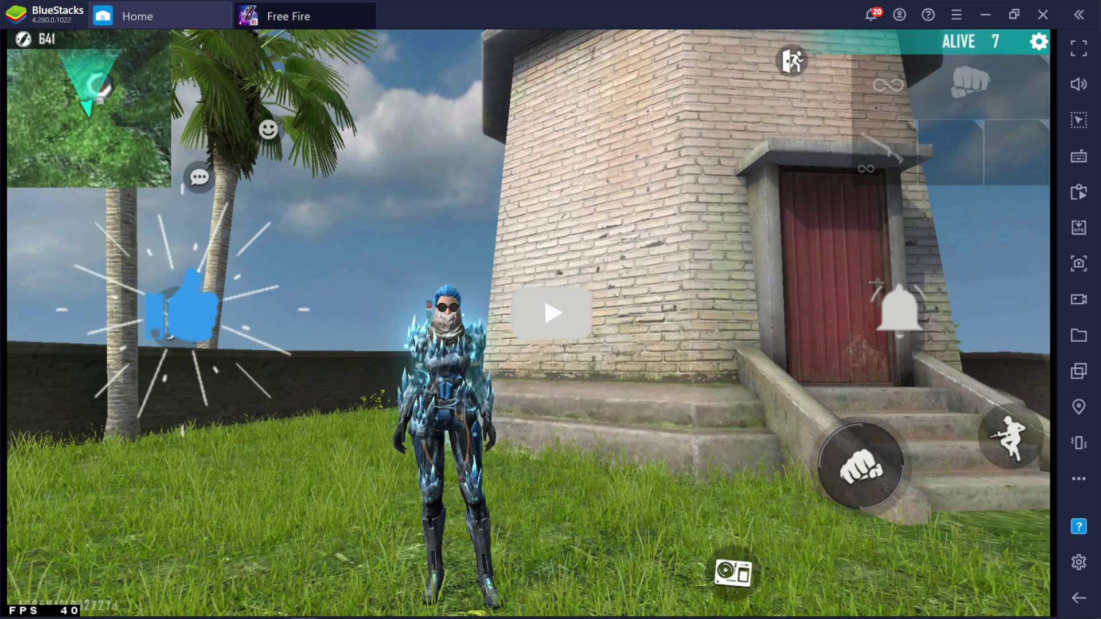
pyautogui.press('b')
pyautogui.press('b')
pyautogui.press('b')
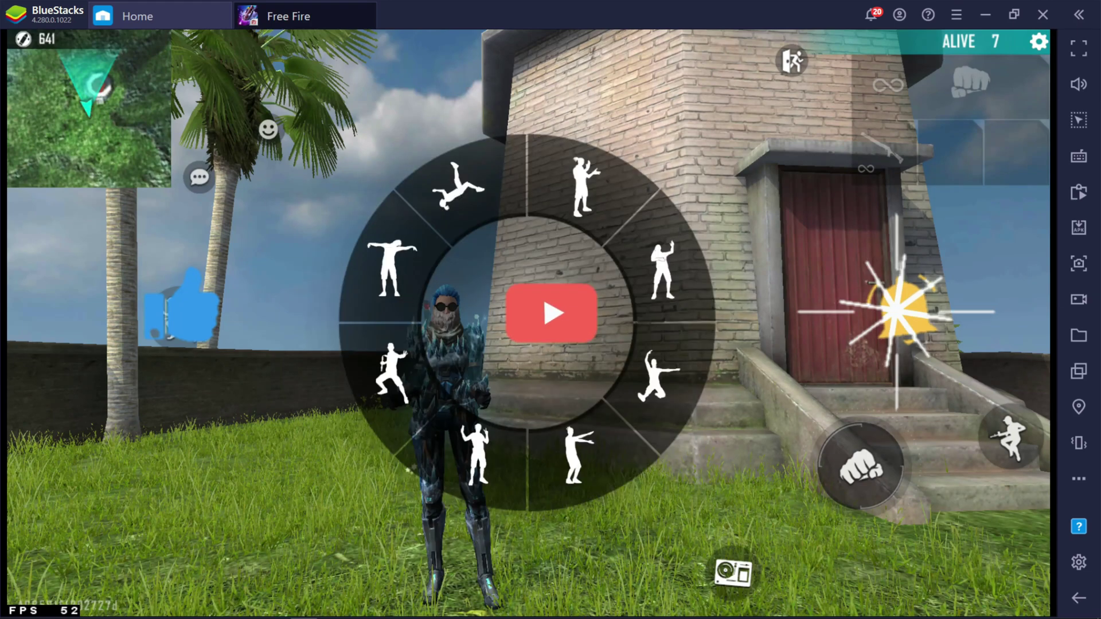
pyautogui.press('b')
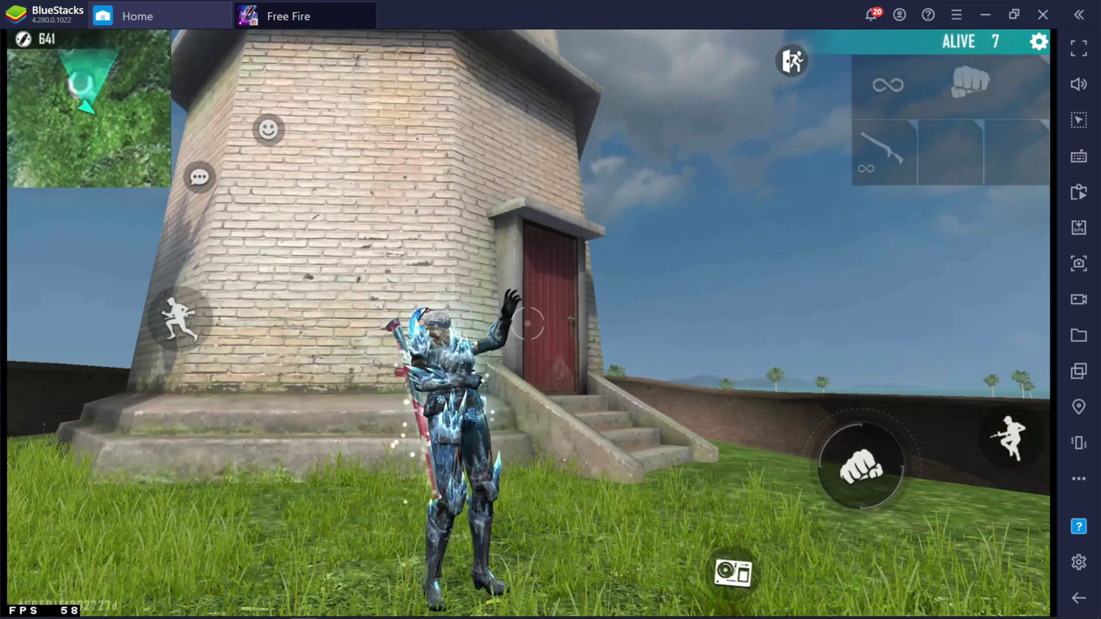